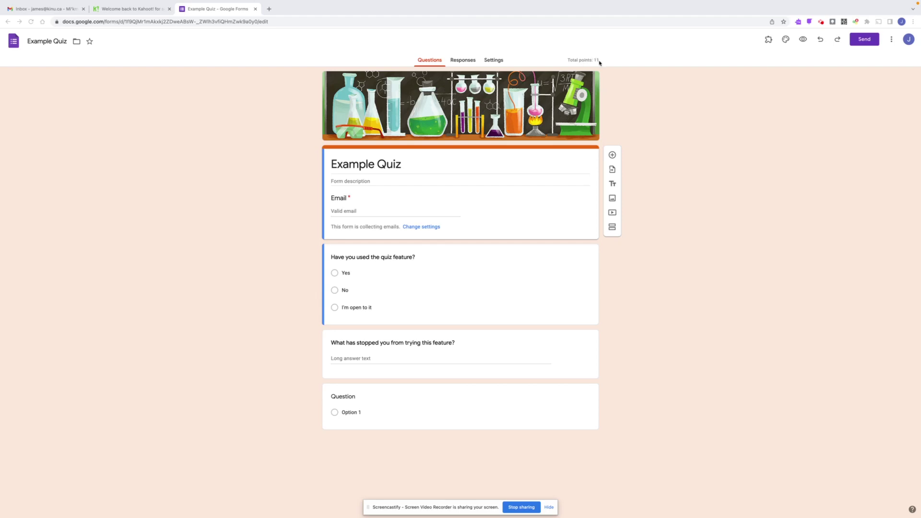
In the form settings, expand the Responses section to show the email collection and response-limit options.
click(493, 61)
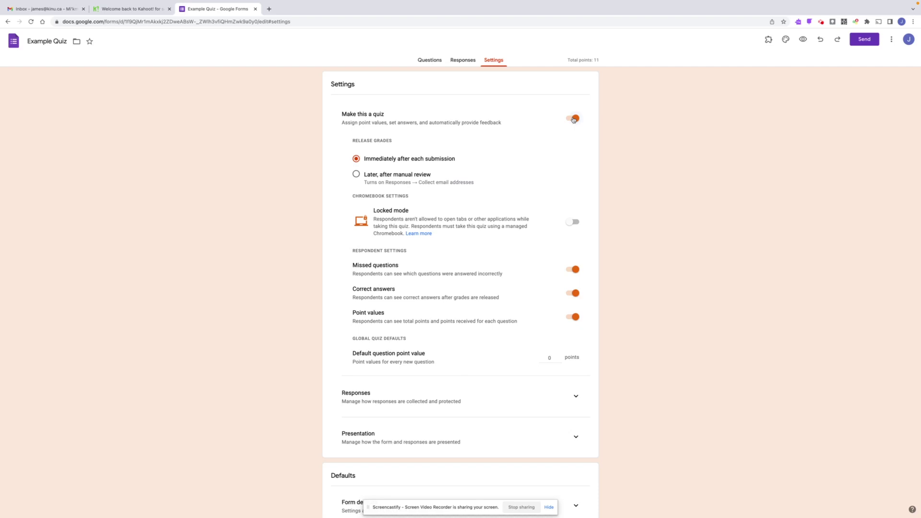
click(573, 401)
scroll(574, 394, down, 2)
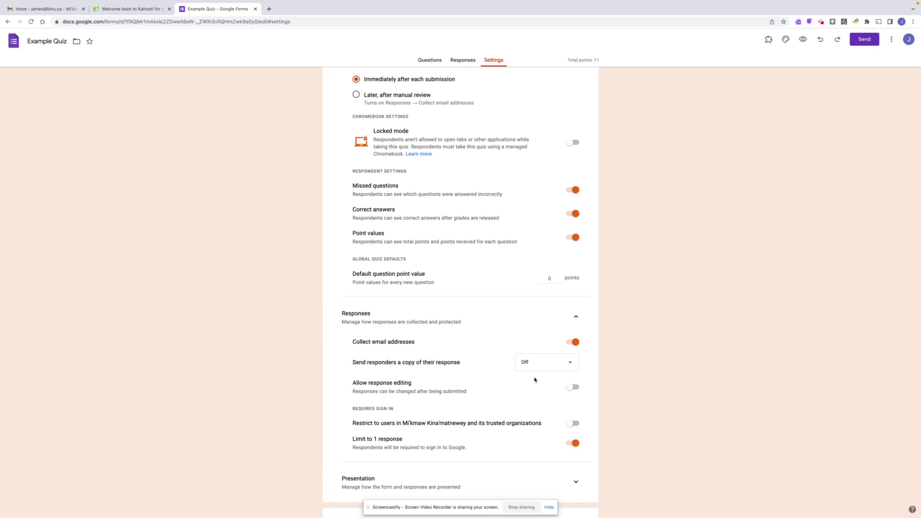
Back in Questions, turn the last blank question into the multiple-choice question "What was the author's name?".
click(426, 63)
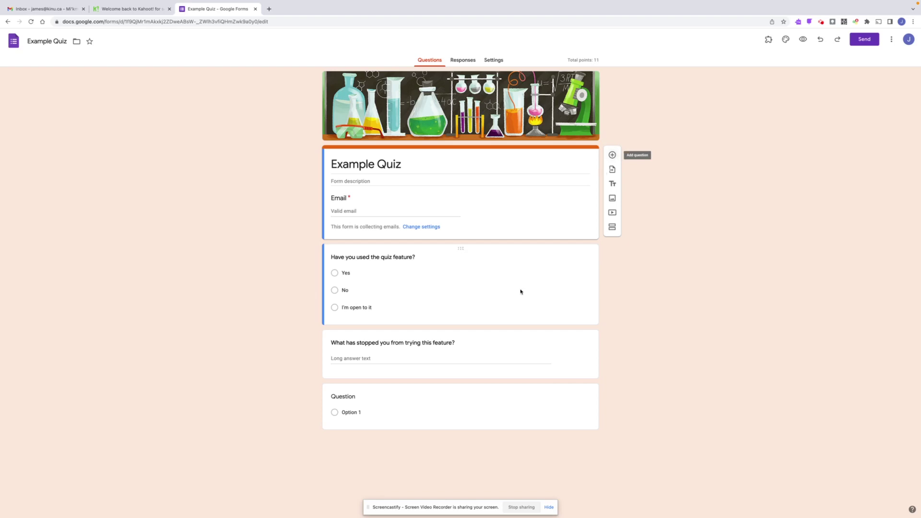
click(373, 401)
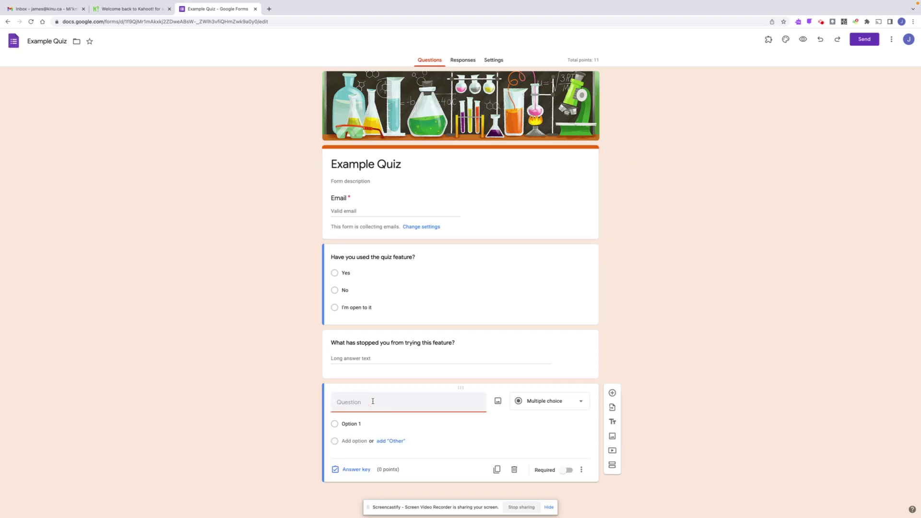
click(584, 403)
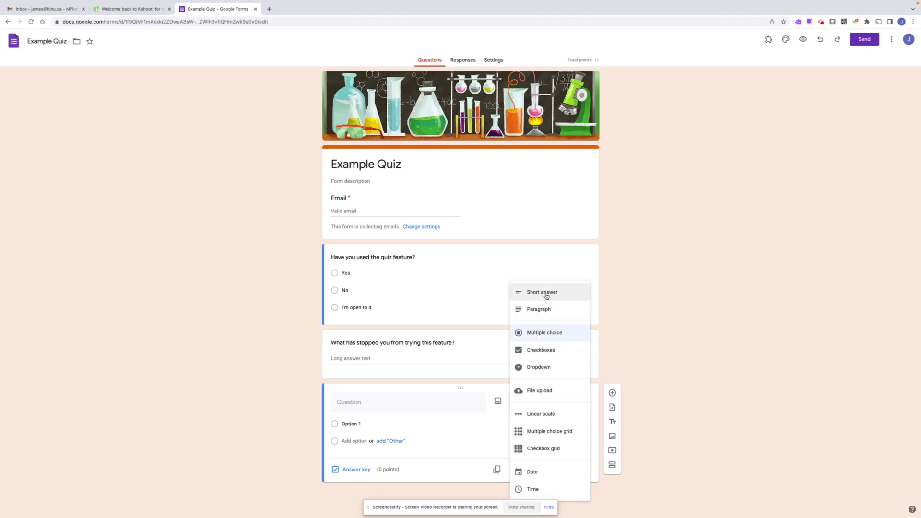
click(386, 401)
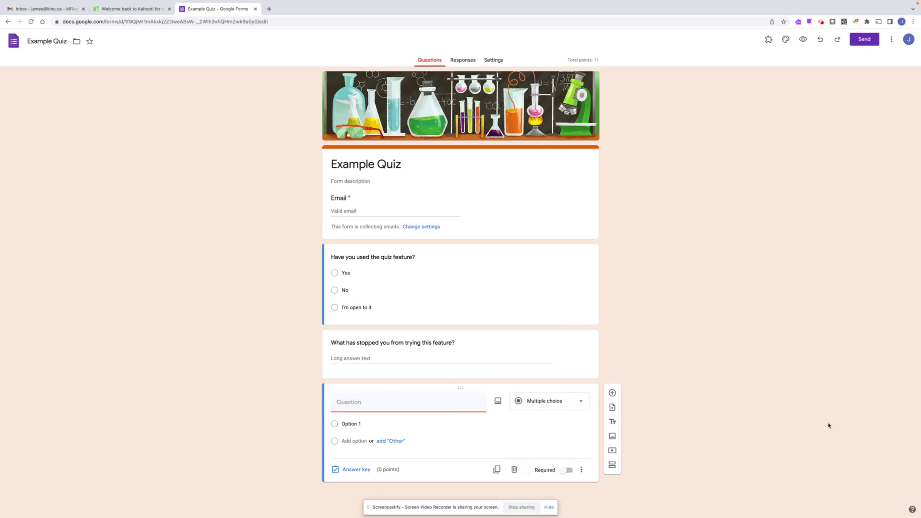
text(What was the author's name?)
Fill in the three answer options Kames, Peter and Marilyn.
click(349, 423)
text(K)
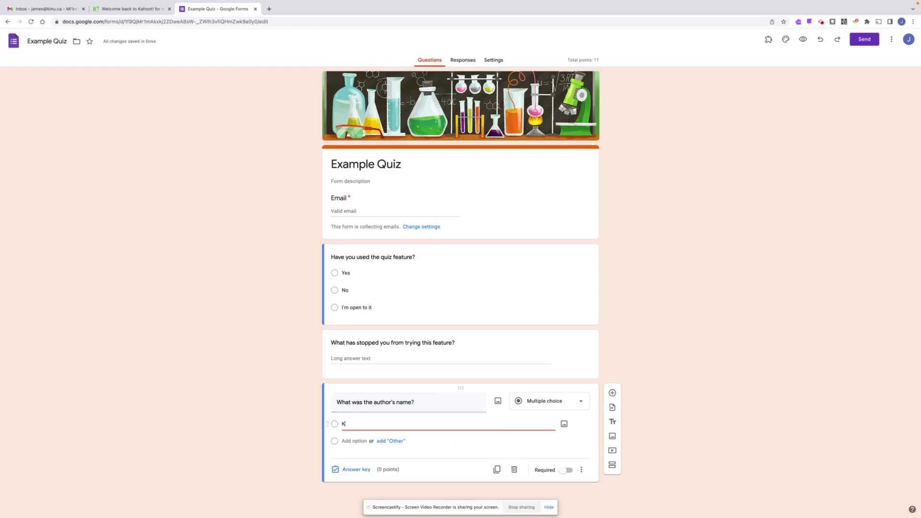
text(ames)
click(351, 441)
text(Pet)
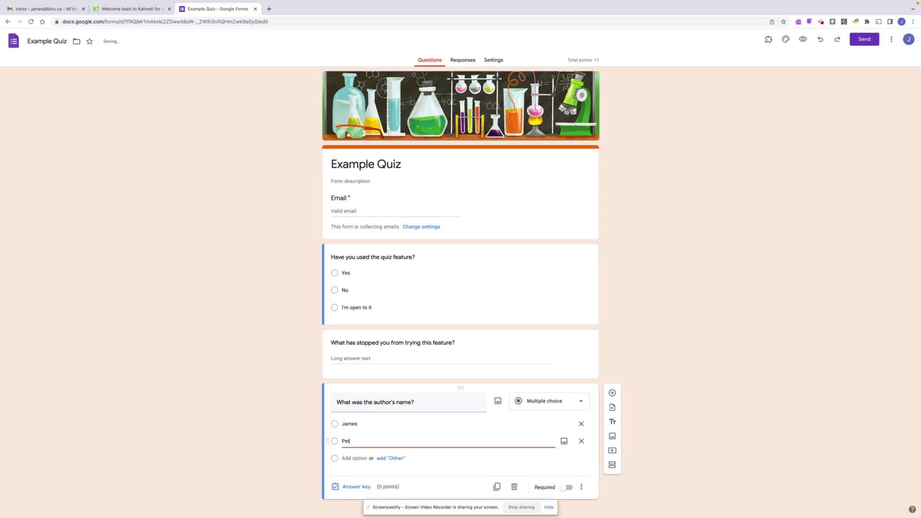
text(er)
click(349, 459)
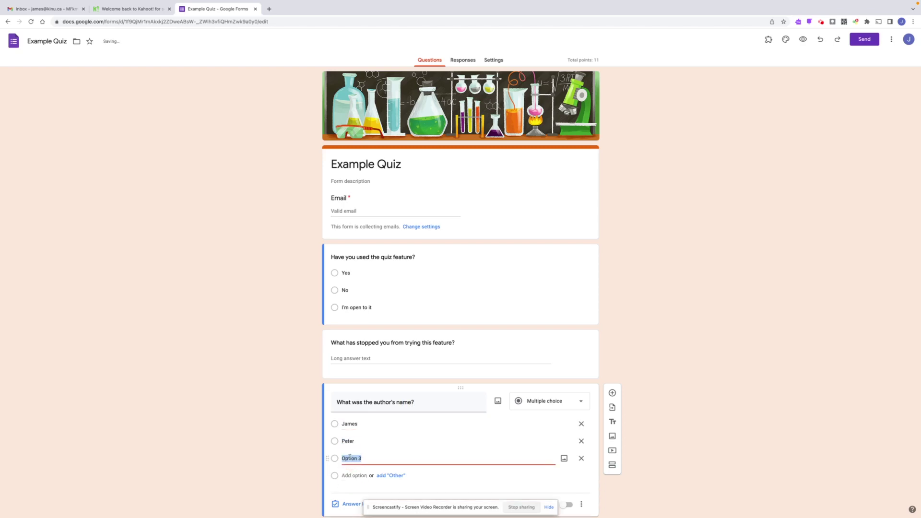
text(Marilyn)
click(735, 457)
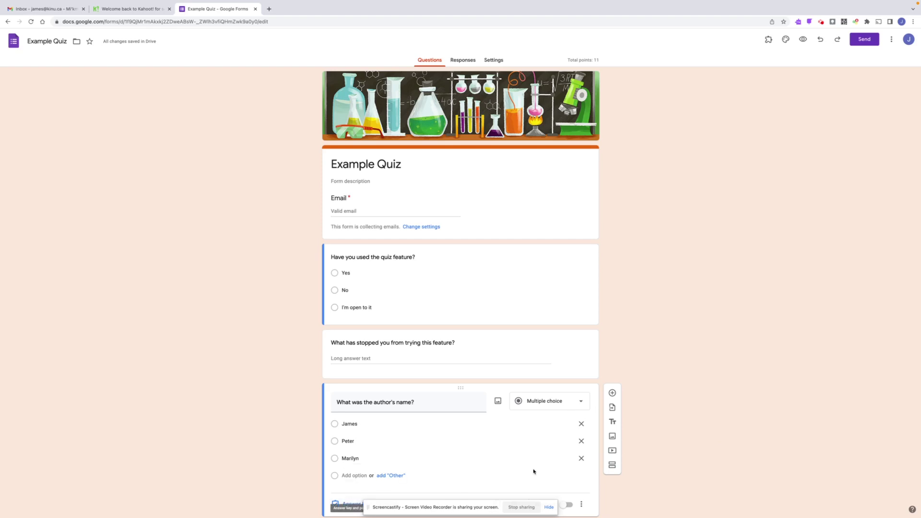
click(548, 509)
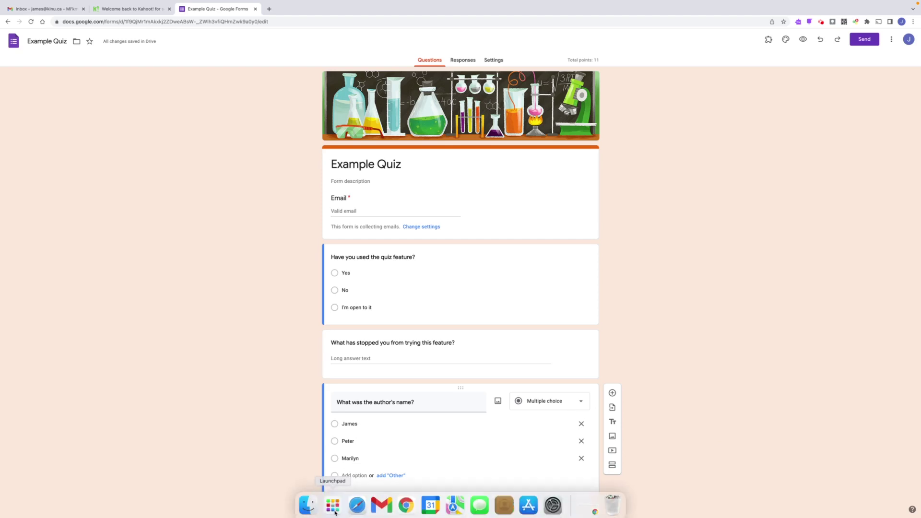
In the answer key, make the question worth 2 points with Marilyn as the correct answer.
click(357, 504)
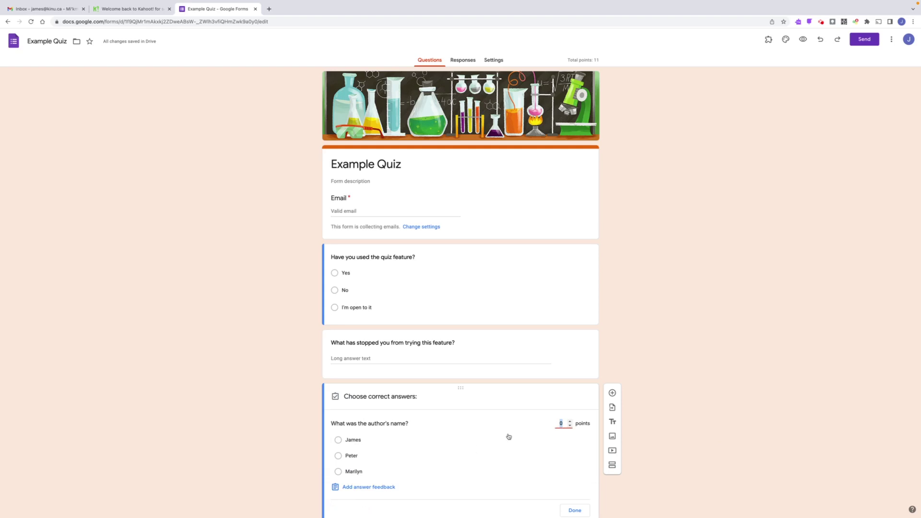
click(571, 421)
click(571, 427)
click(339, 474)
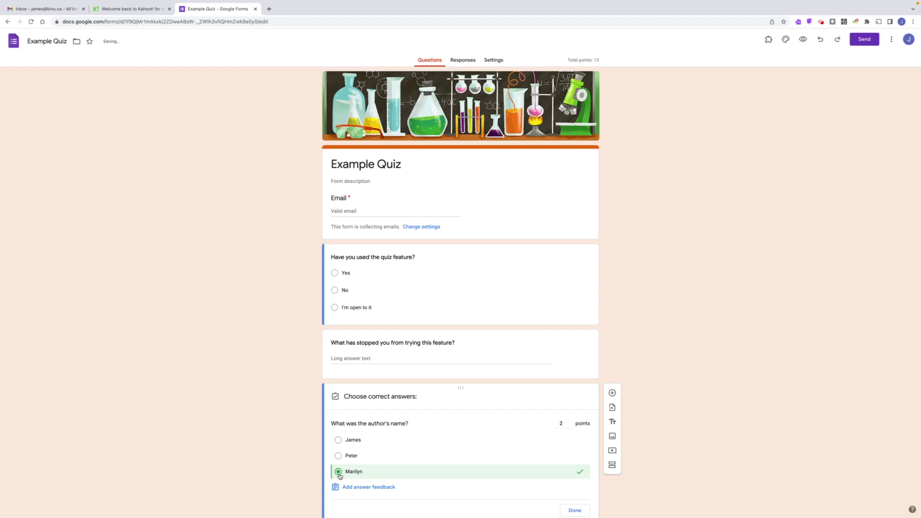
Add "Good try" feedback for incorrect answers and "Great job" for correct answers, and save.
click(360, 488)
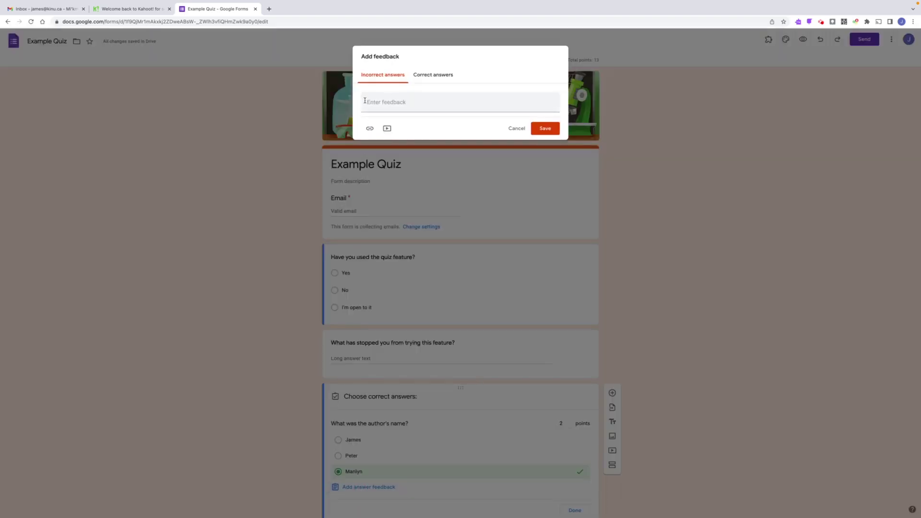
click(396, 102)
text(Good try!)
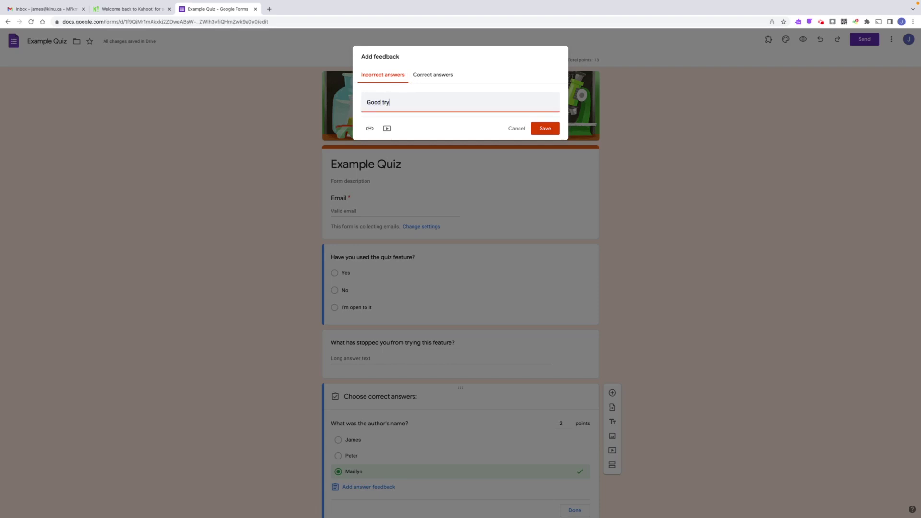
click(442, 73)
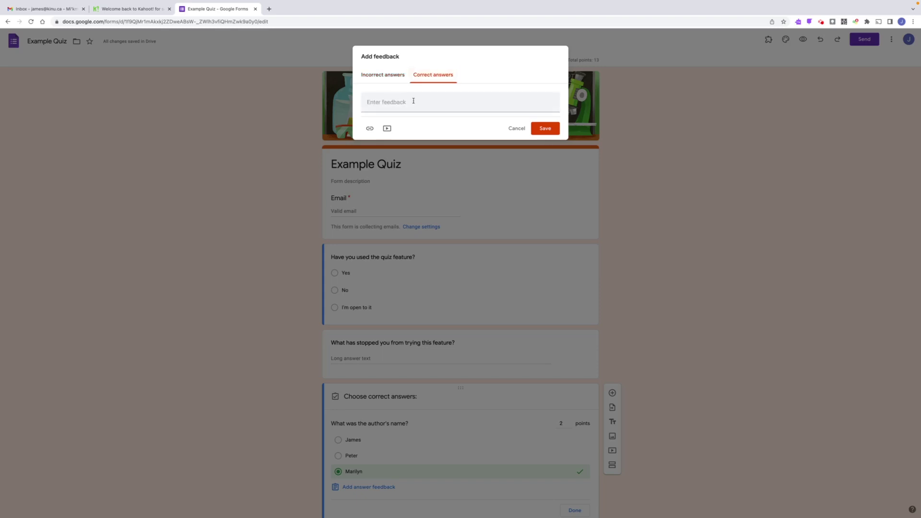
click(410, 100)
text(Great job!)
click(552, 130)
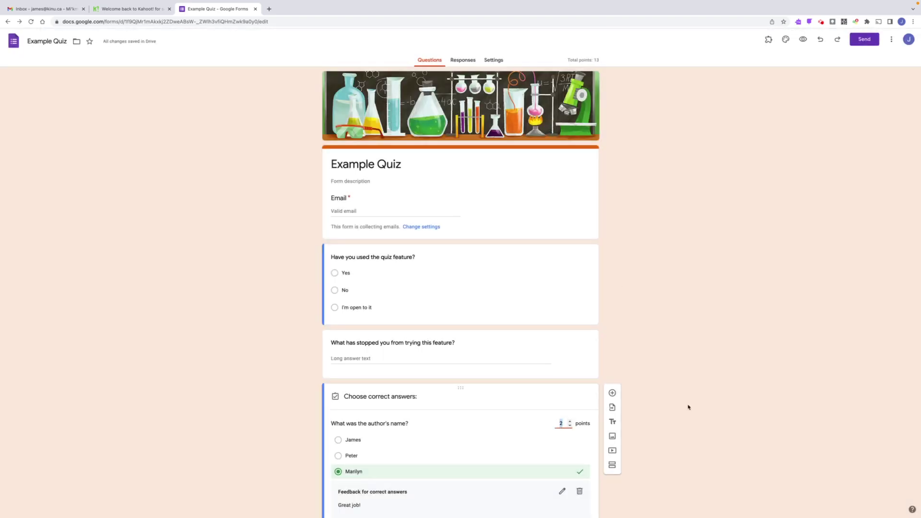
Add a new blank question below the author question.
scroll(689, 406, down, 2)
scroll(688, 406, down, 1)
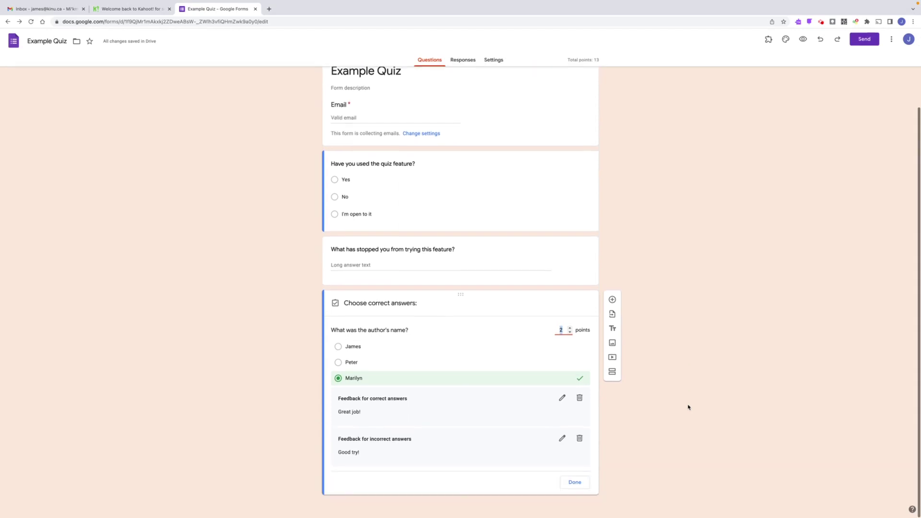
click(612, 301)
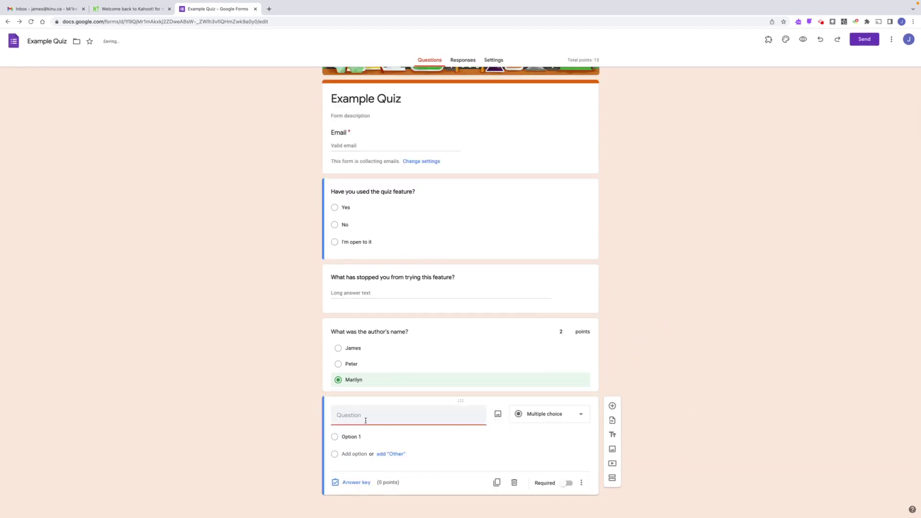
scroll(653, 314, up, 3)
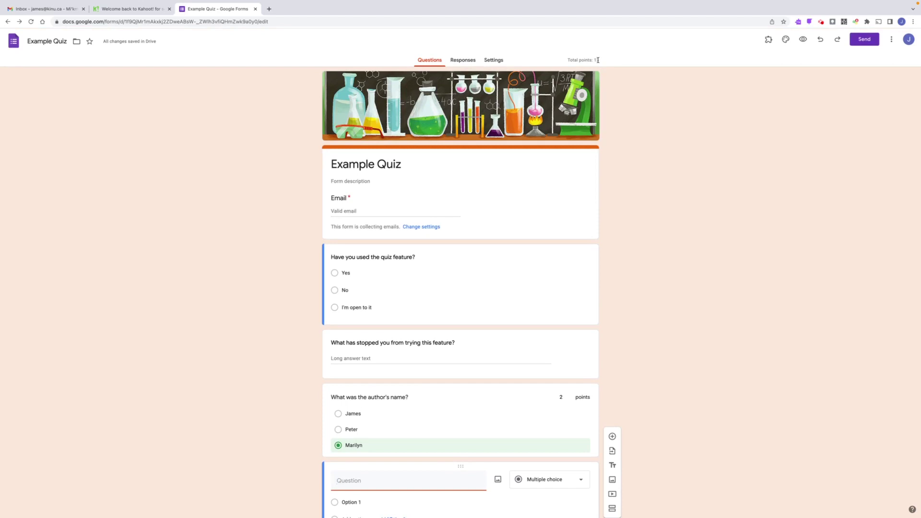
Switch to the Responses tab to see the quiz's 0 responses.
click(470, 65)
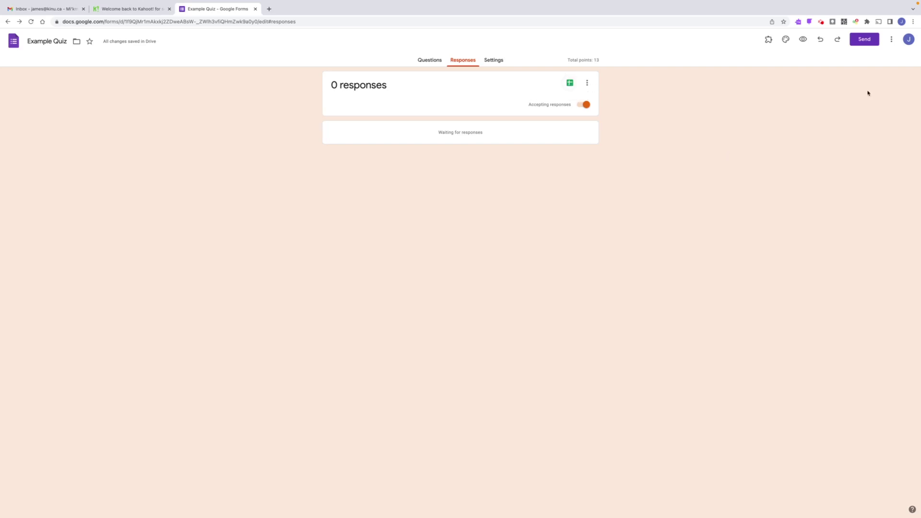
Show the Example Quiz's shareable link in the Send form dialog.
click(870, 41)
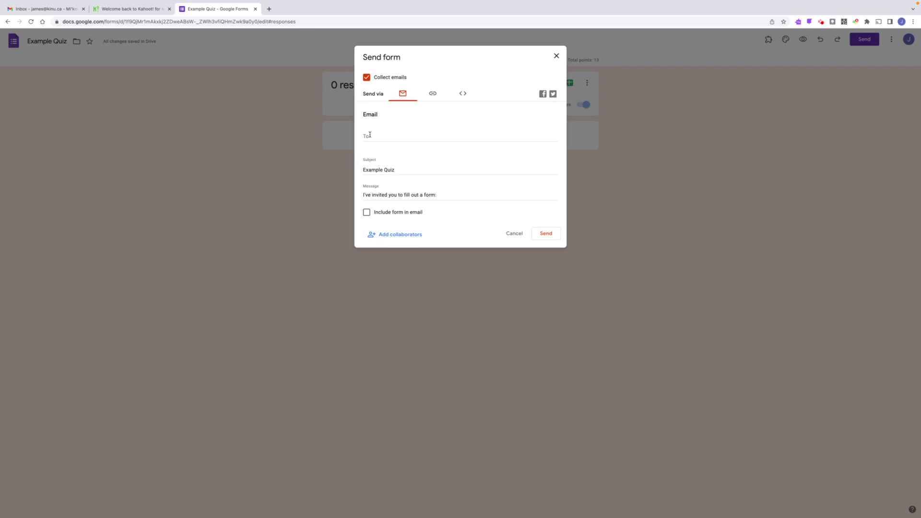
click(434, 92)
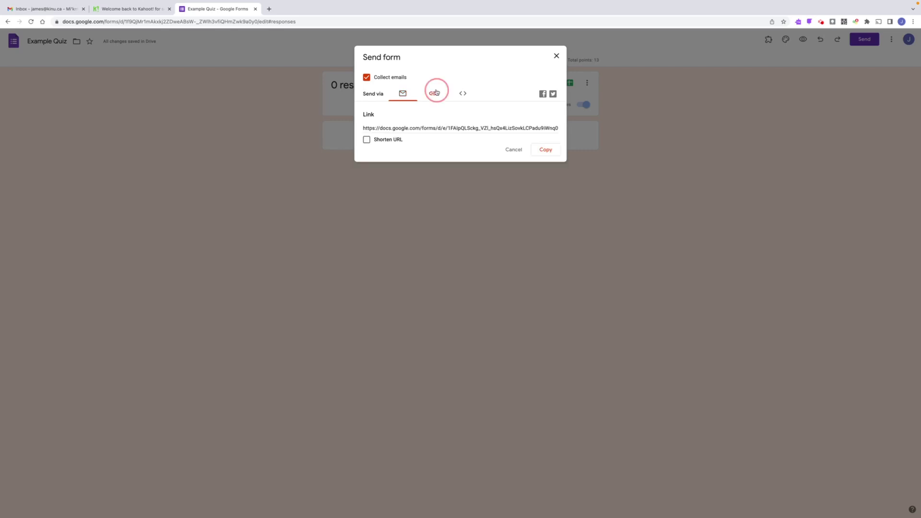